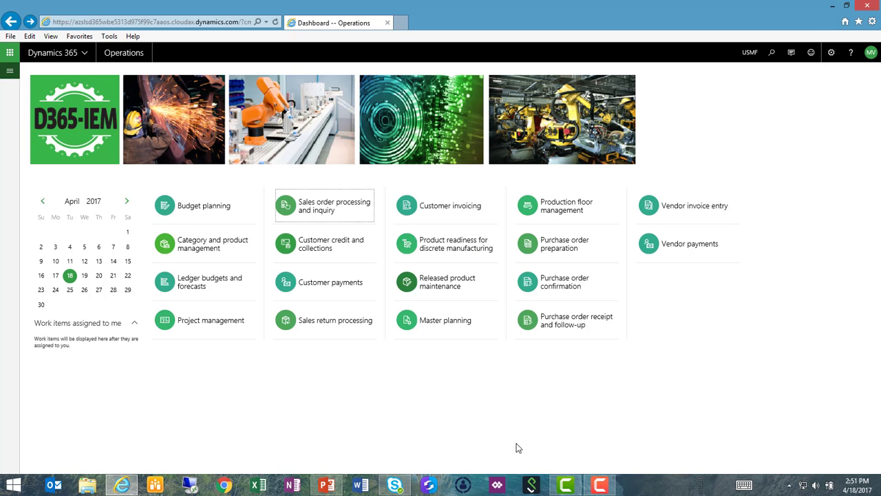
# - Open the All customers list from the Sales order processing and inquiry workspace
pyautogui.click(324, 211)
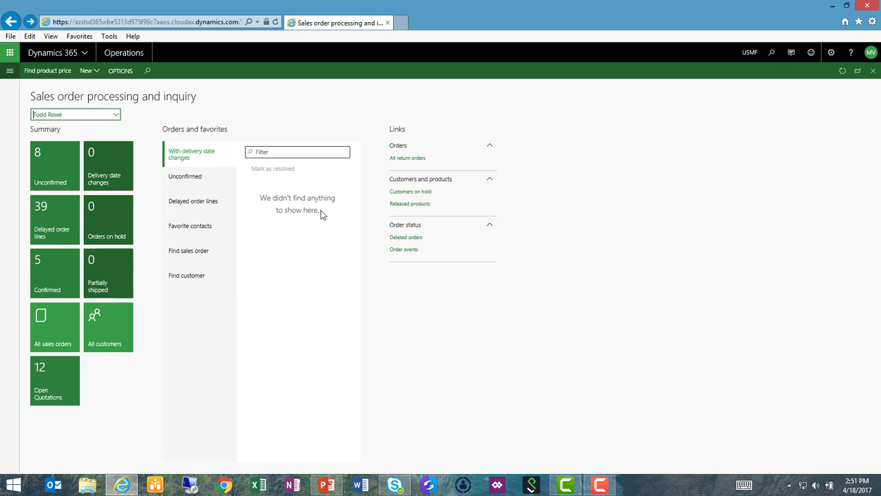
pyautogui.click(103, 330)
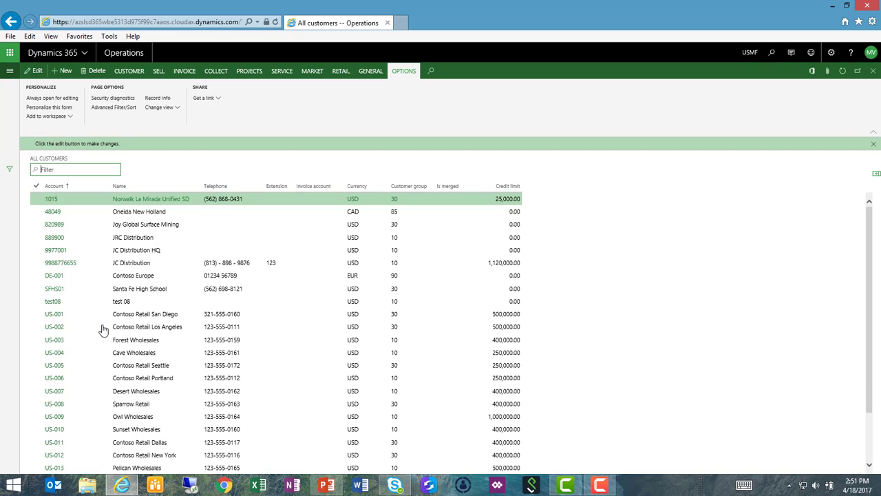
# - Export the Customers (USMF) list to Excel and download CustCustomerEntity.xlsx
pyautogui.click(813, 73)
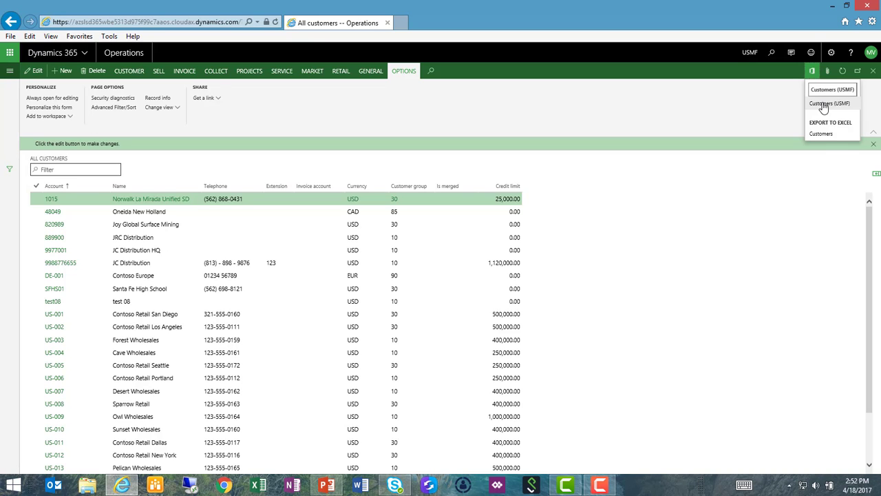
pyautogui.click(824, 104)
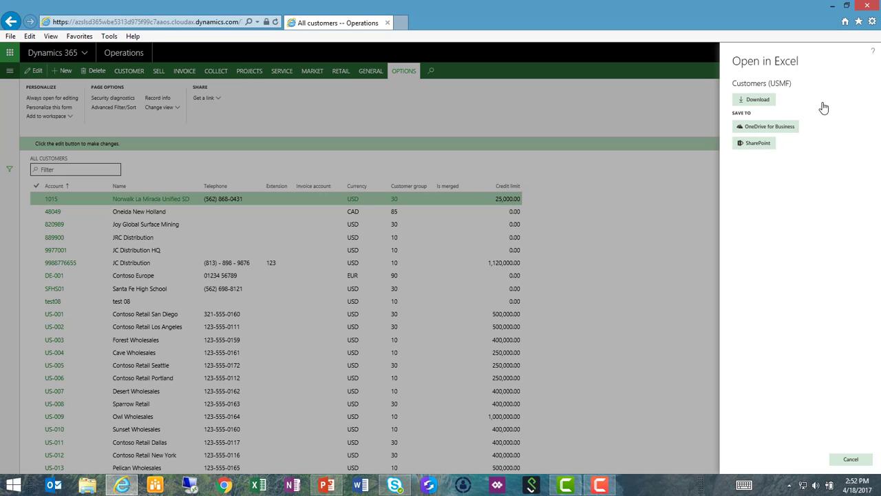
pyautogui.click(758, 100)
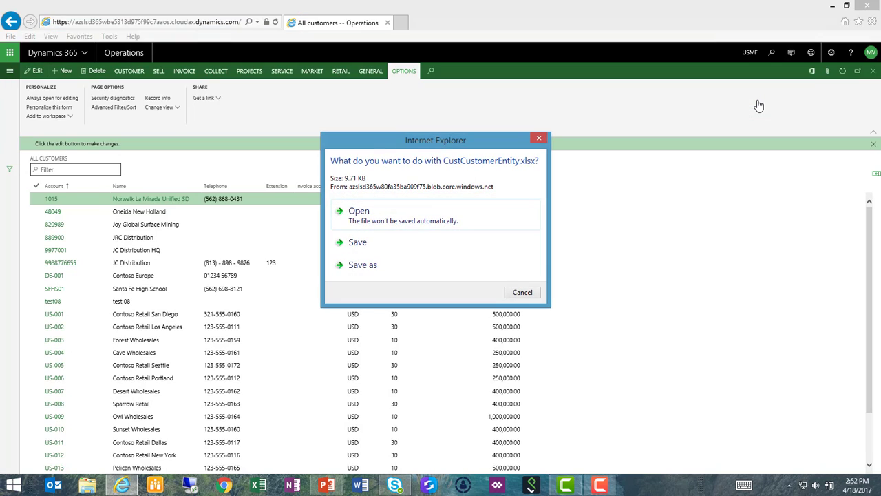
# - Open CustCustomerEntity.xlsx in Excel with editing enabled, and enlarge the workbook window
pyautogui.click(372, 213)
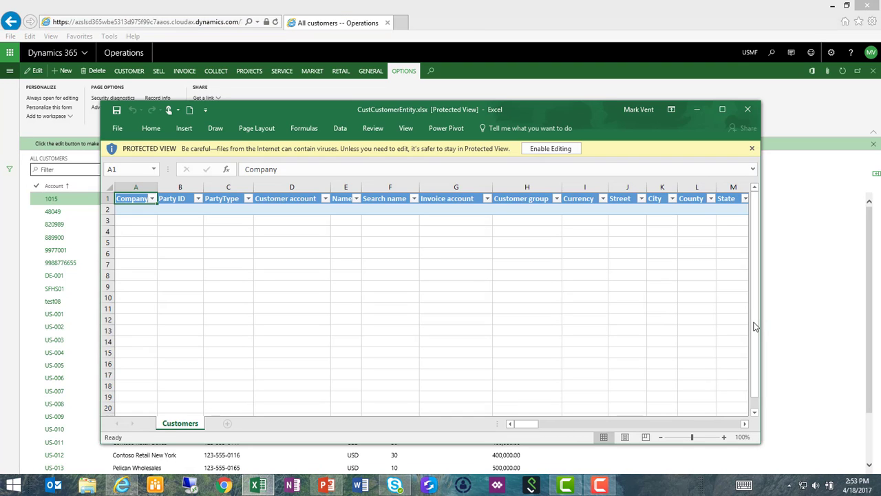
pyautogui.click(544, 148)
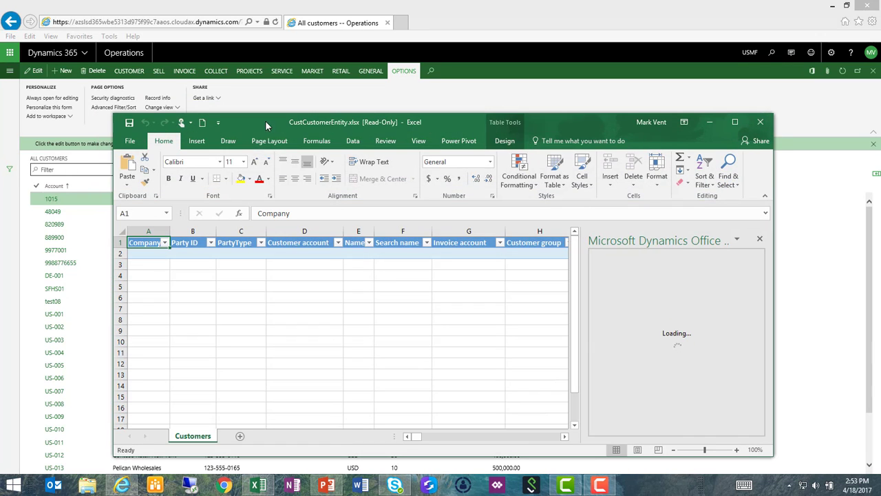
pyautogui.moveTo(265, 120); pyautogui.dragTo(174, 11)
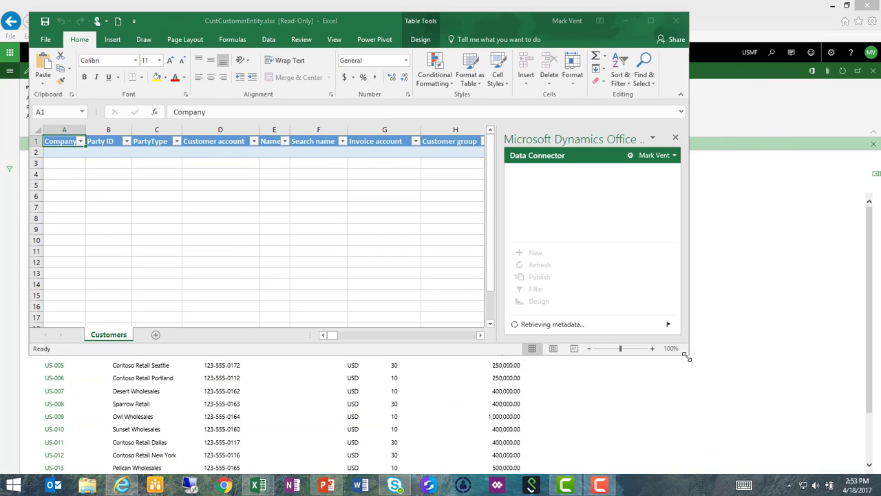
pyautogui.moveTo(688, 354); pyautogui.dragTo(822, 460)
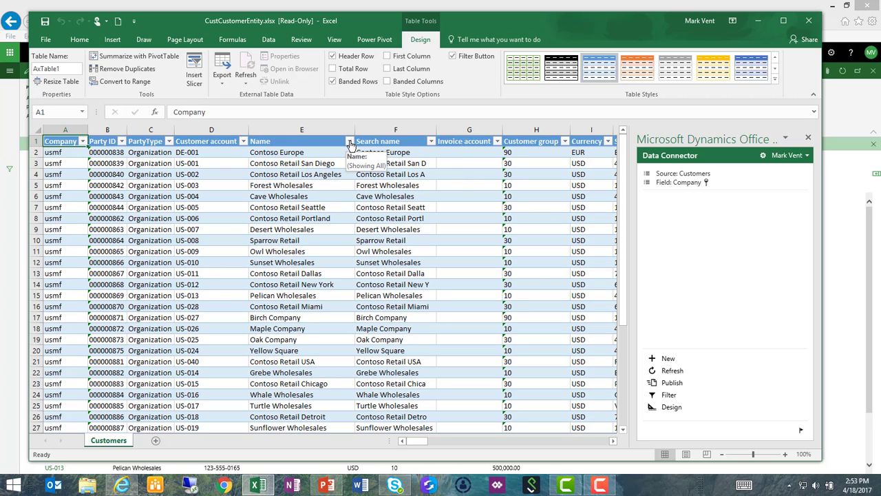
# - Filter the customer table to names containing 'Retail'
pyautogui.click(350, 141)
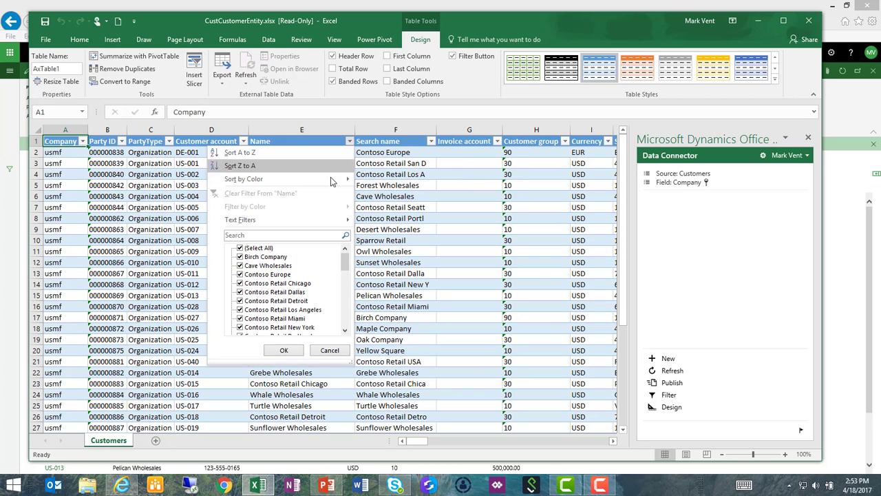
pyautogui.moveTo(320, 220)
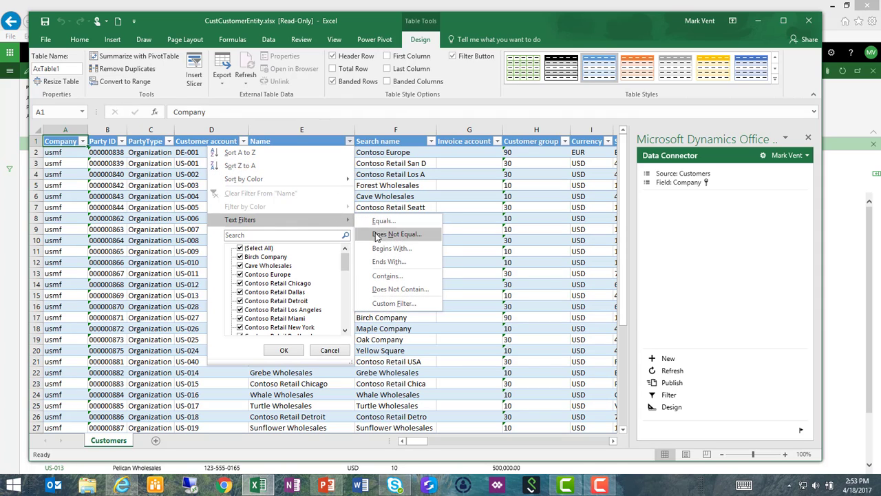
pyautogui.click(387, 277)
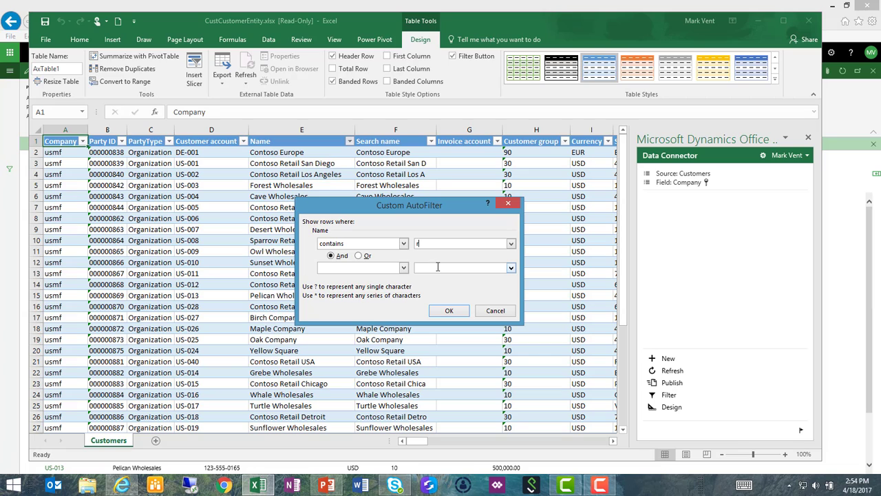
pyautogui.write('Retail')
pyautogui.click(449, 311)
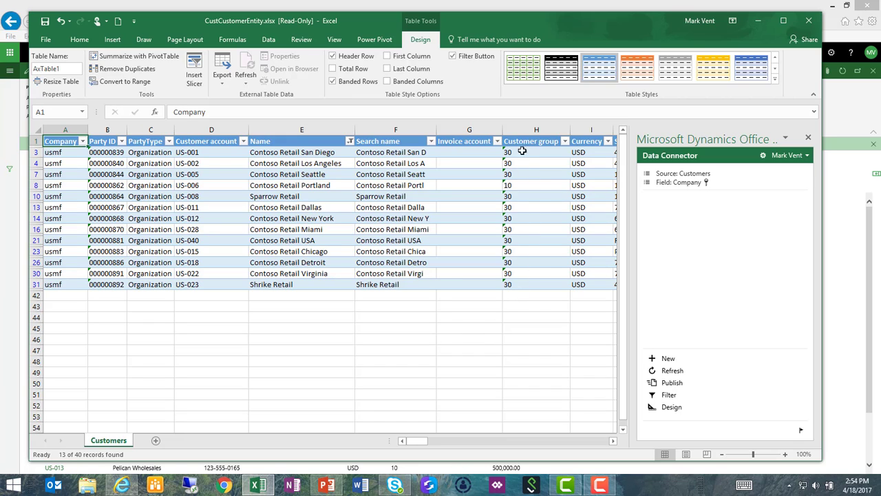
# - Change Contoso Retail Portland's customer group to 30
pyautogui.click(517, 185)
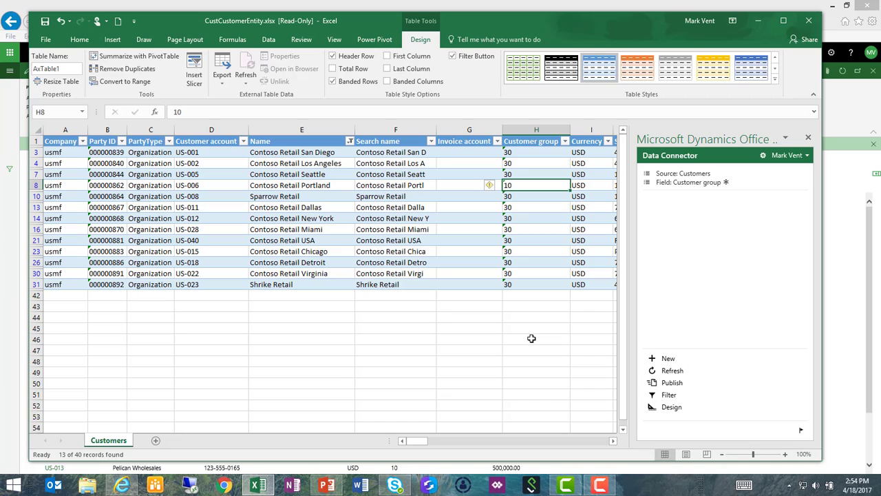
pyautogui.write('30')
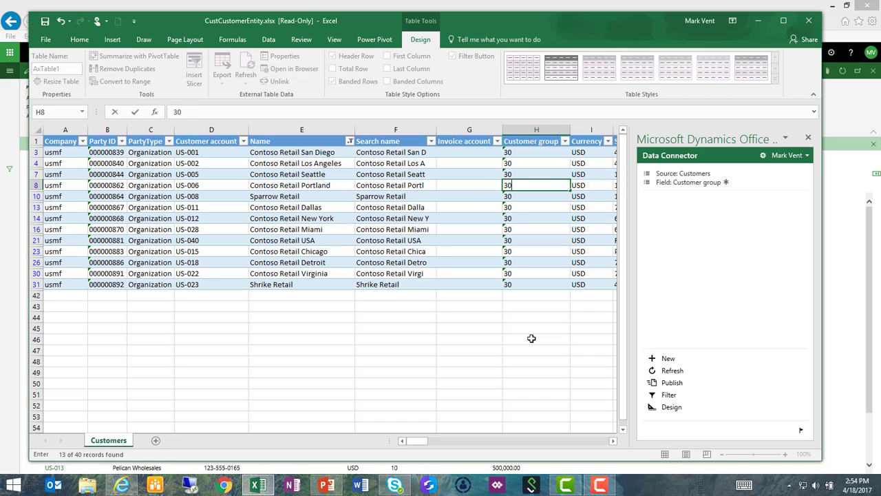
pyautogui.press('Tab')
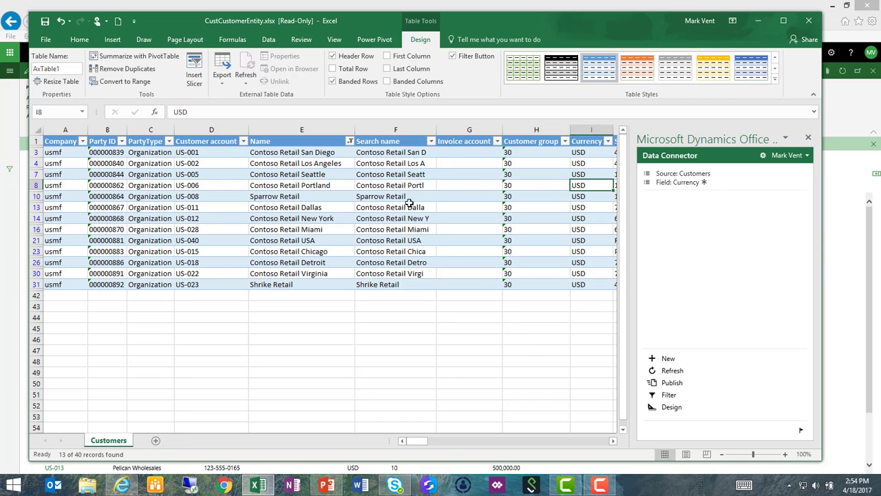
# - Change the Name filter to names containing 'Wholesale'
pyautogui.click(351, 143)
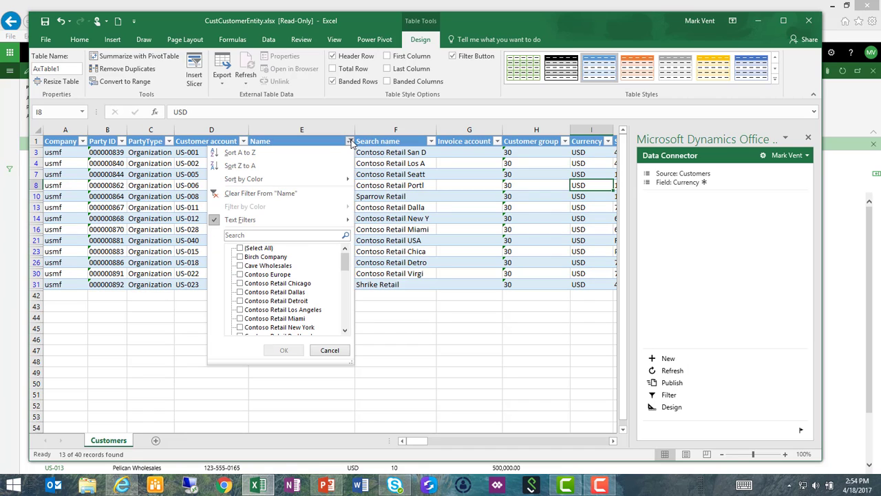
pyautogui.moveTo(347, 221)
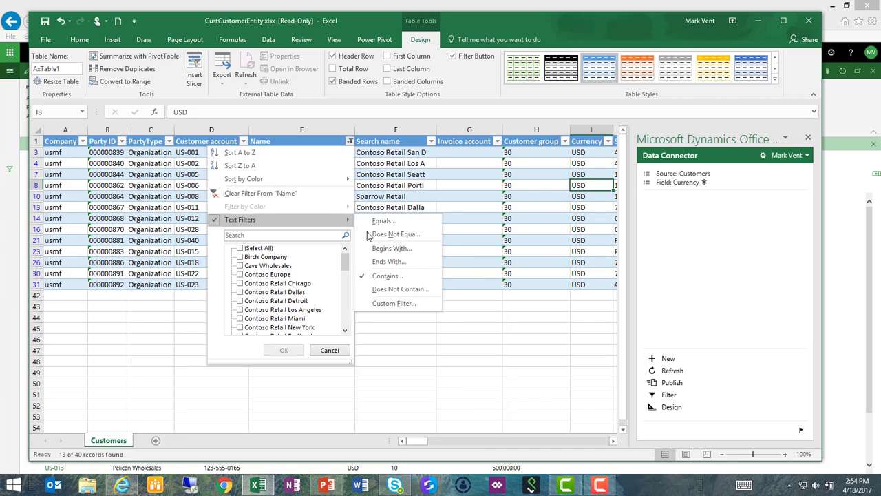
pyautogui.click(395, 278)
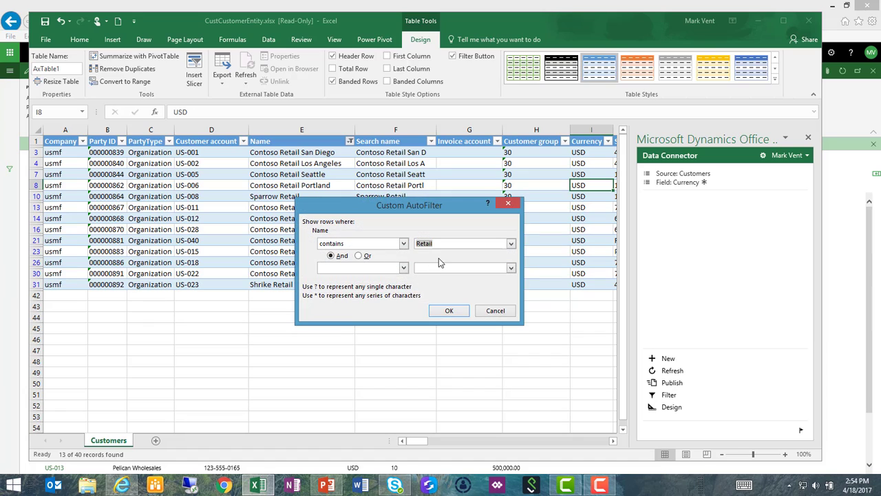
pyautogui.write('Whi')
pyautogui.press('BackSpace')
pyautogui.write('olesale')
pyautogui.press('Return')
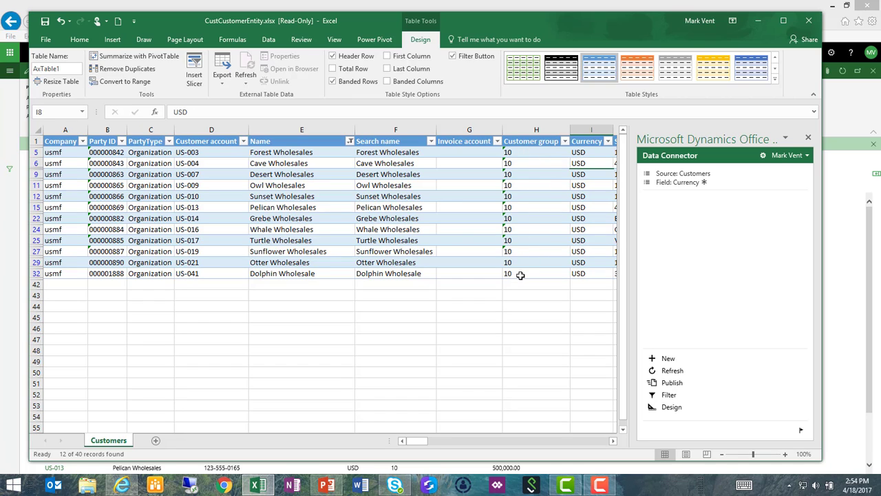
# - Clear the Name filter and sort customers by customer group ascending
pyautogui.click(350, 141)
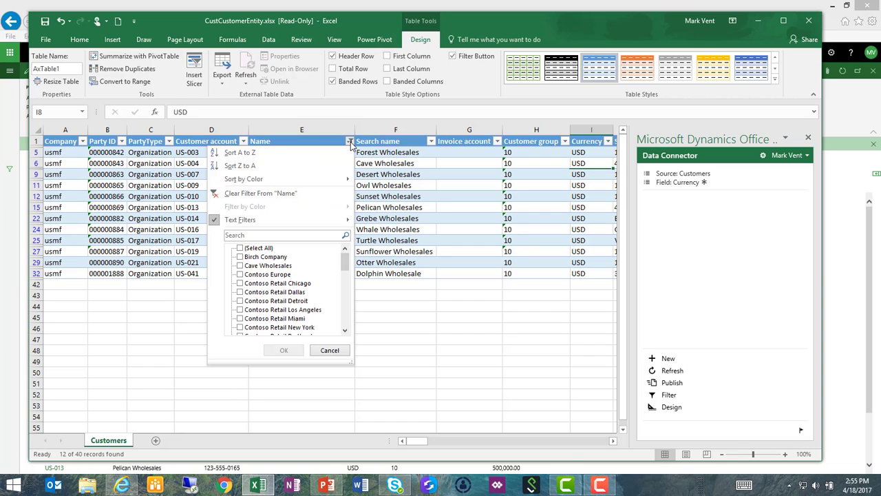
pyautogui.click(290, 193)
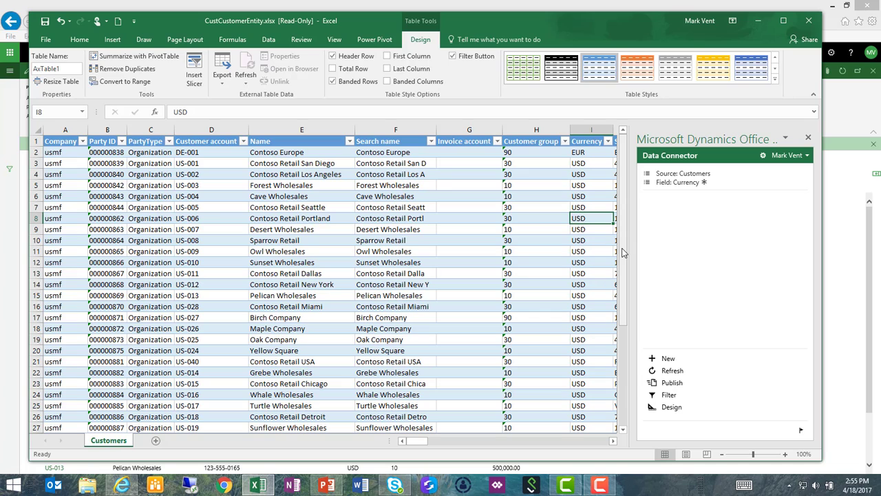
pyautogui.click(565, 142)
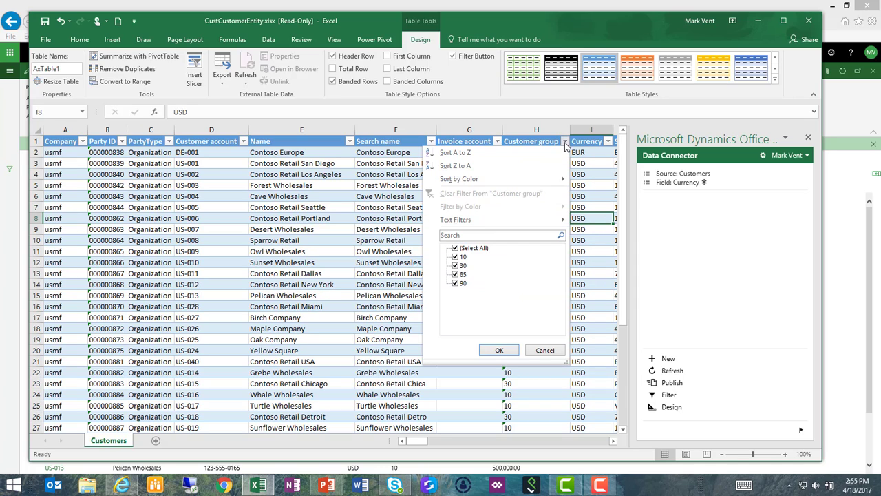
pyautogui.click(472, 154)
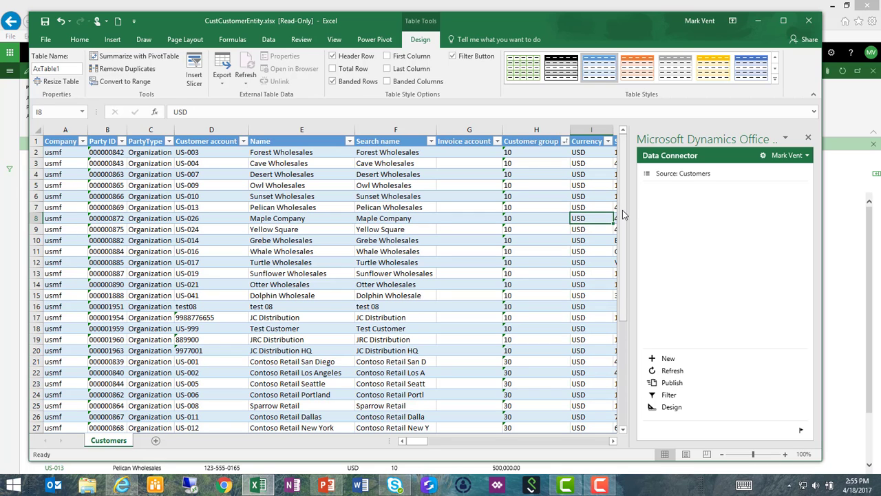
# - Undo Birch Company's customer group edit in H41, restoring 10 instead of 90
pyautogui.moveTo(623, 207); pyautogui.dragTo(620, 345)
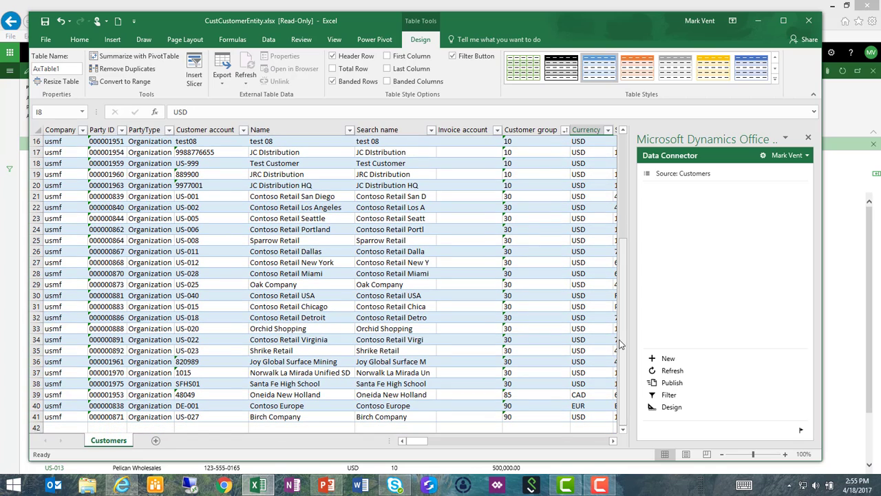
pyautogui.click(516, 416)
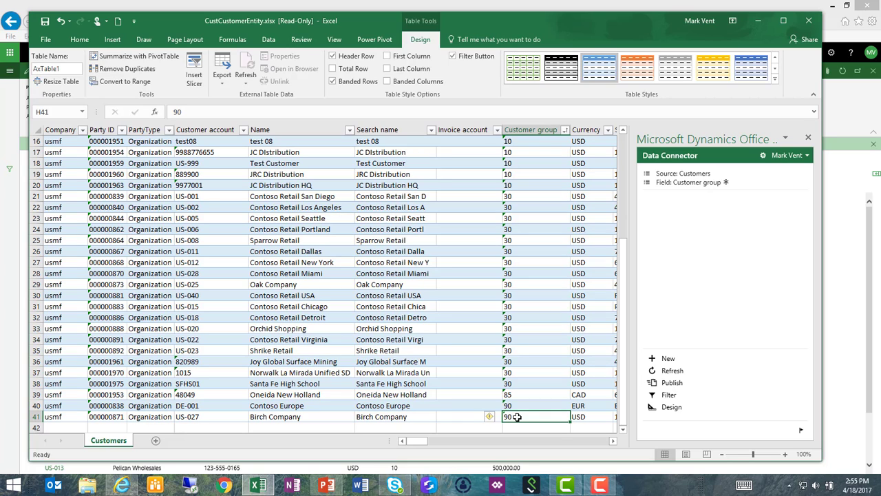
pyautogui.hotkey('ctrl', 'z')
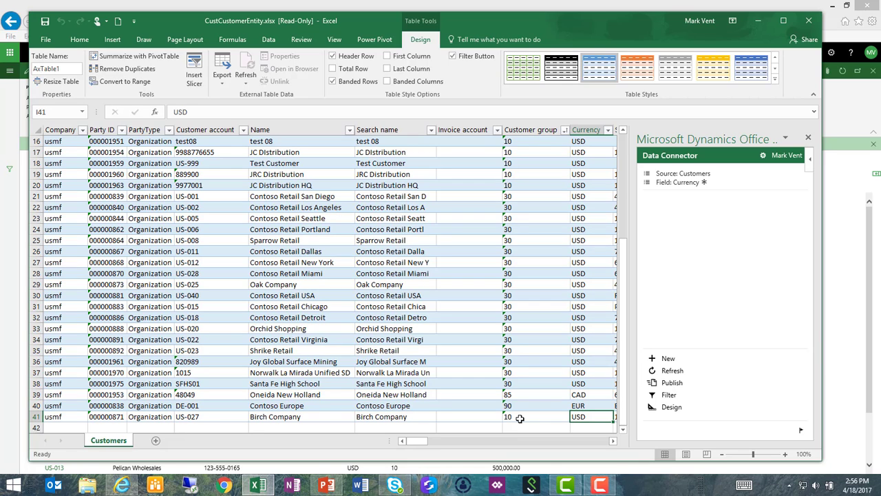
# - Publish the customer group changes to Dynamics 365 and close Excel without saving
pyautogui.click(674, 385)
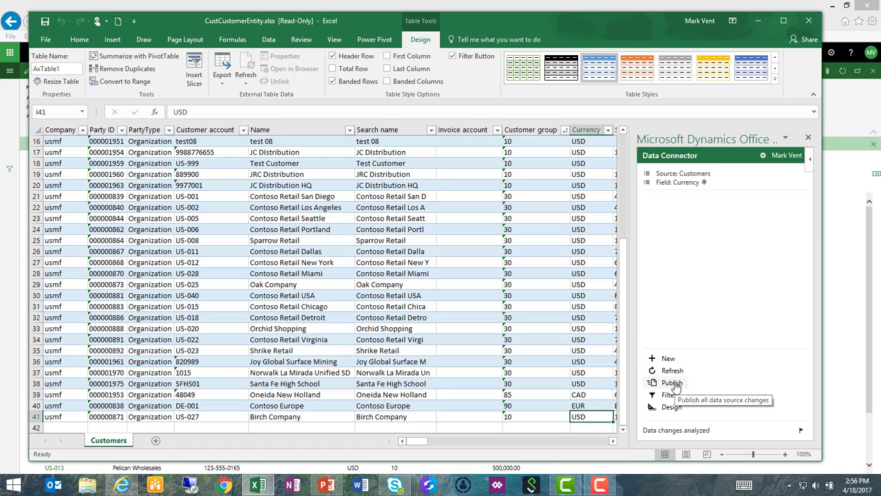
pyautogui.click(809, 22)
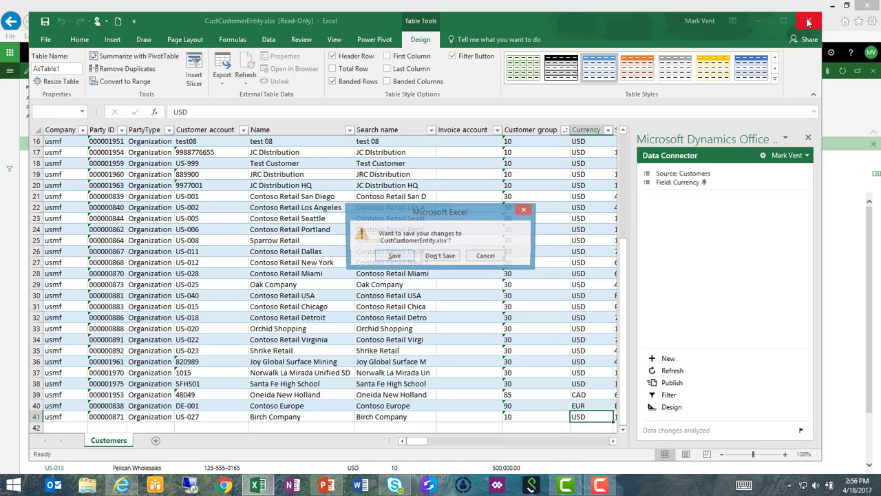
pyautogui.click(441, 258)
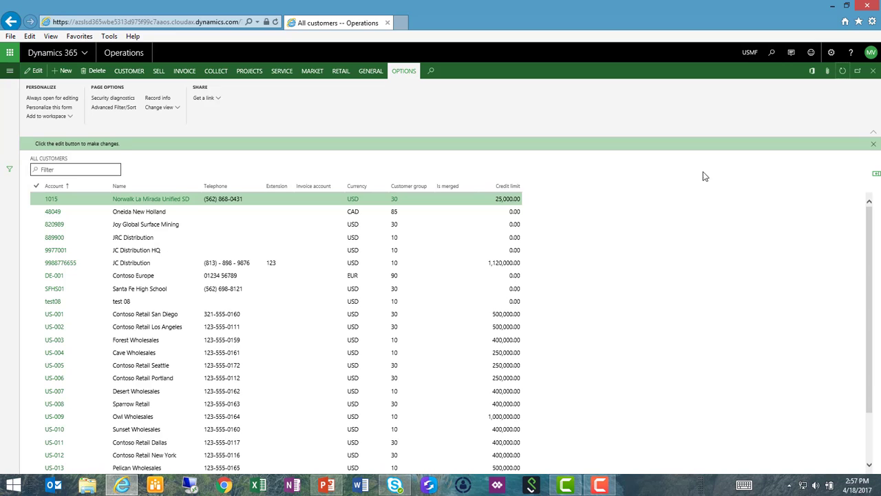
# - Sort the All customers list by customer group, A to Z
pyautogui.click(430, 188)
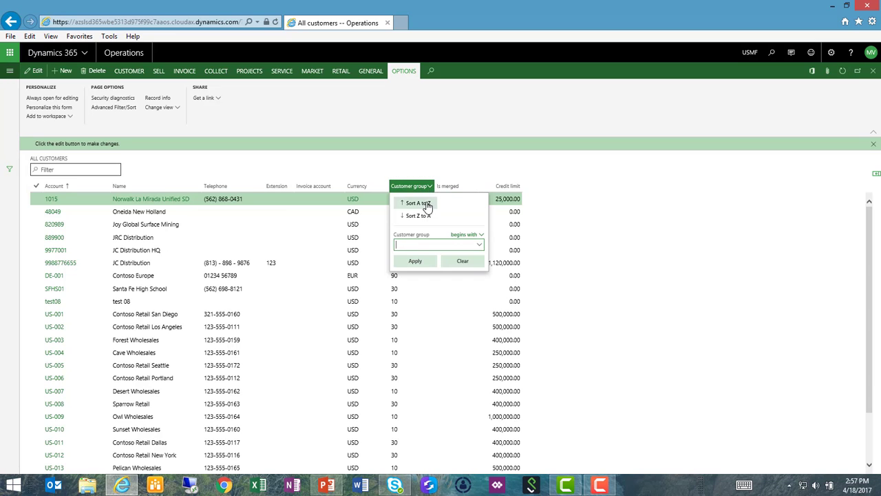
pyautogui.click(427, 204)
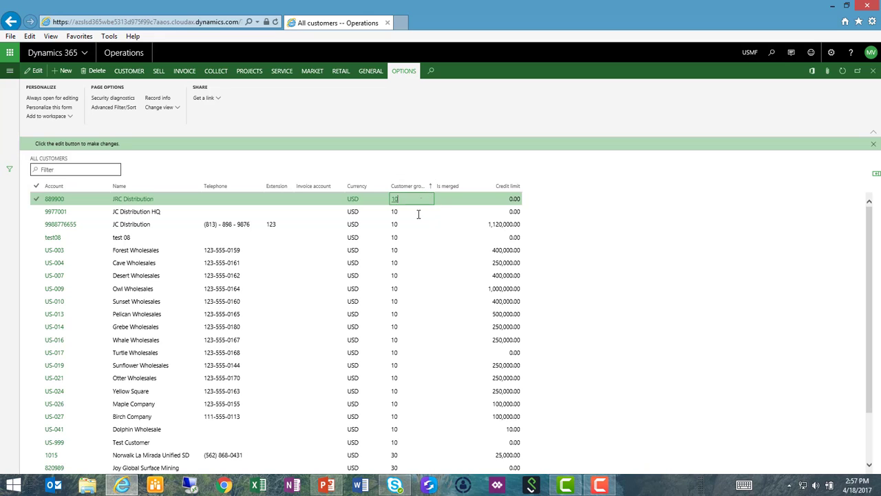
pyautogui.scroll(-2, 698, 271)
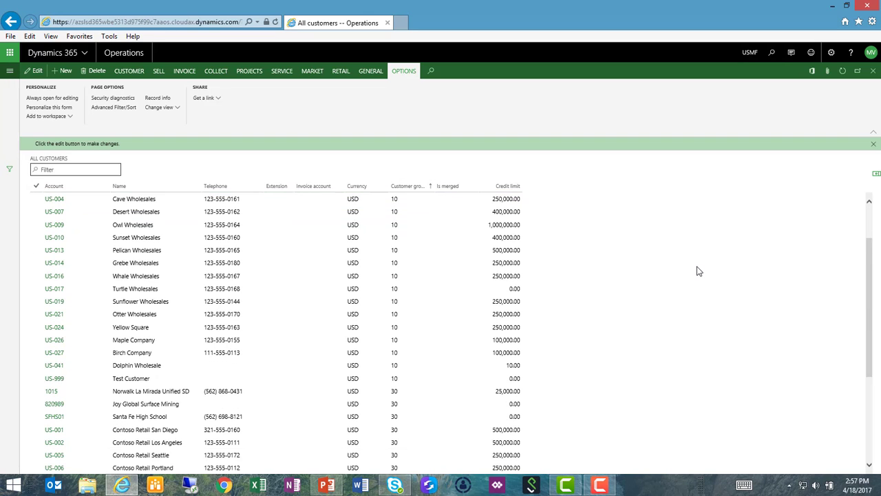
pyautogui.scroll(-4, 698, 270)
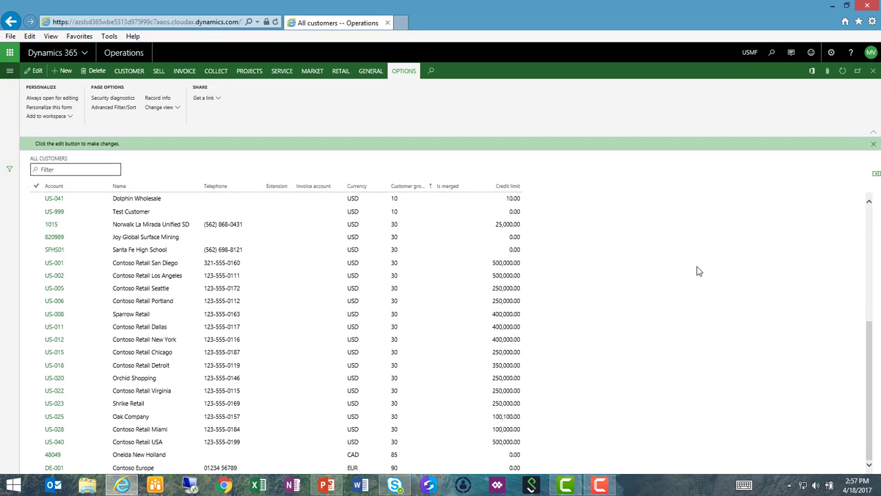
# - Check the Contoso Retail San Diego, Oak Company, Oneida New Holland and Contoso Europe rows
pyautogui.click(509, 264)
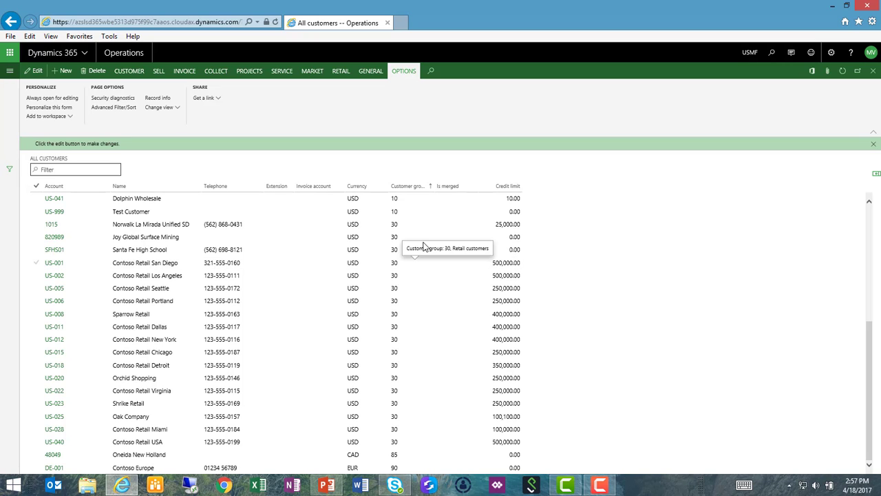
pyautogui.click(413, 415)
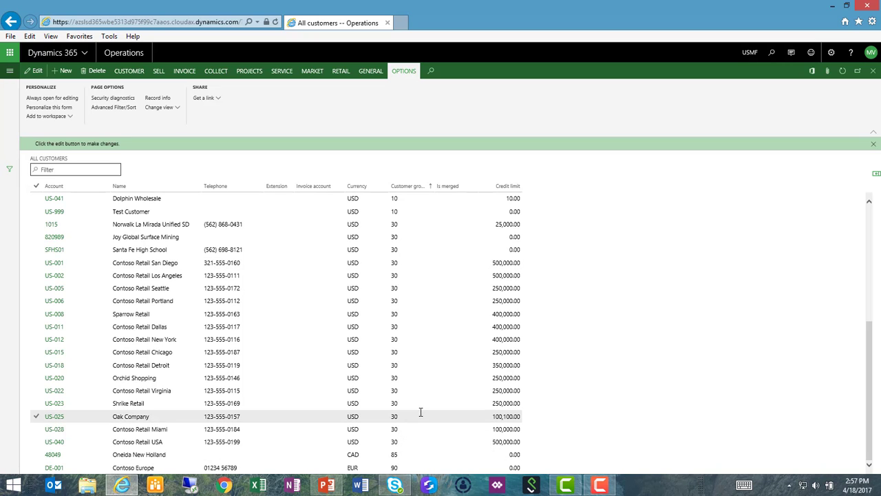
pyautogui.press('Down')
pyautogui.press('Down')
pyautogui.press('Down')
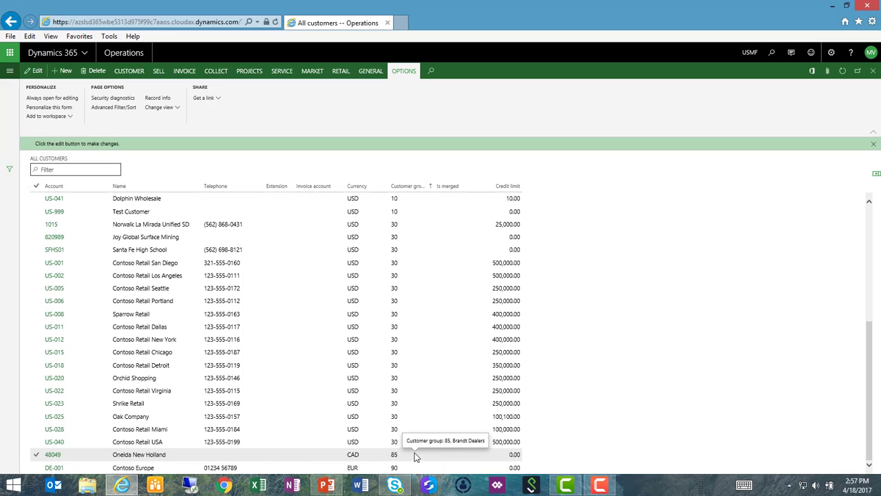
pyautogui.press('Down')
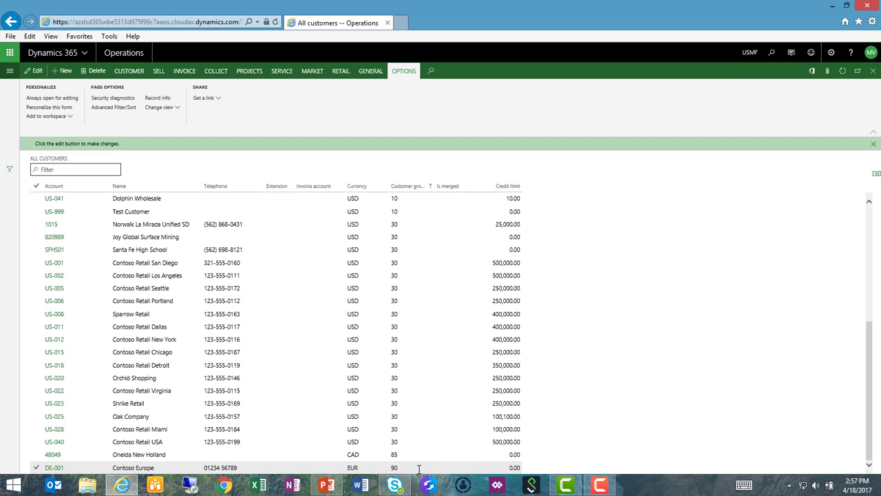